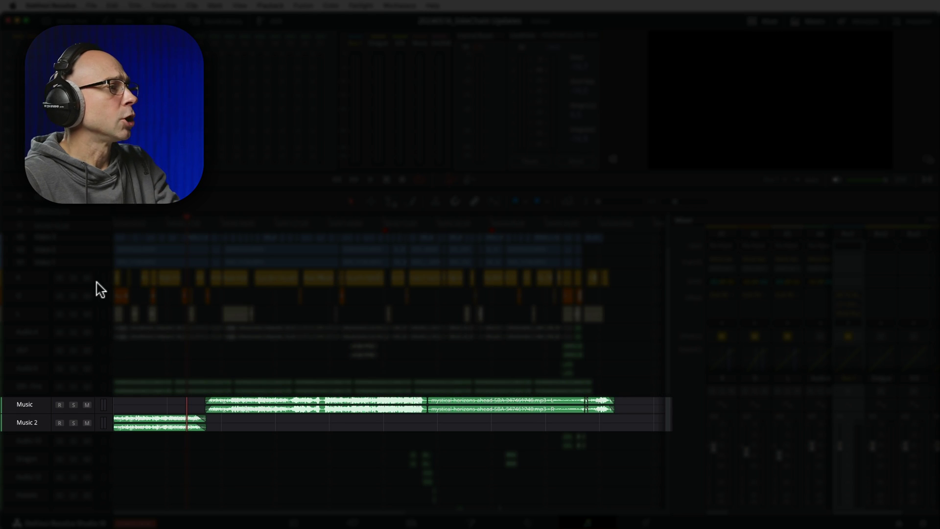
Step: Select the Music 2 track and play the timeline from its start to hear the music against the dialogue
click(127, 225)
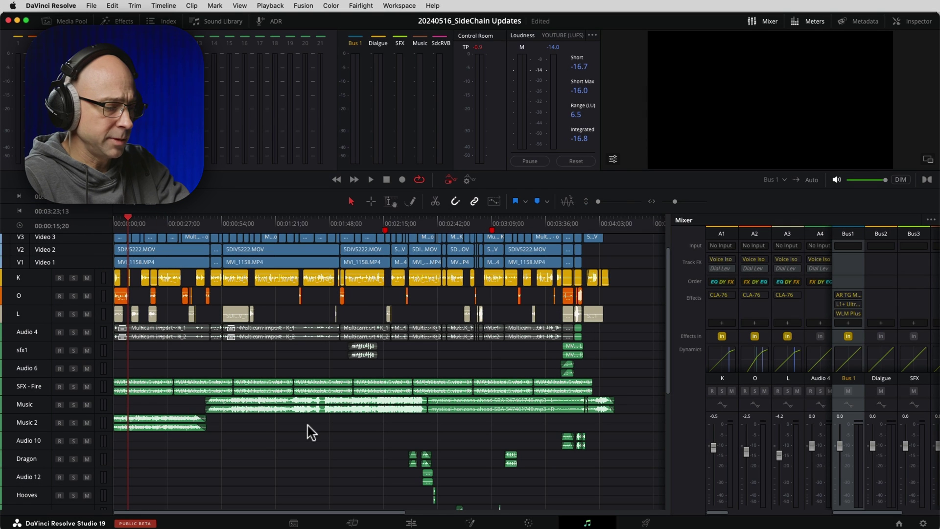
scroll(308, 430, up, 5)
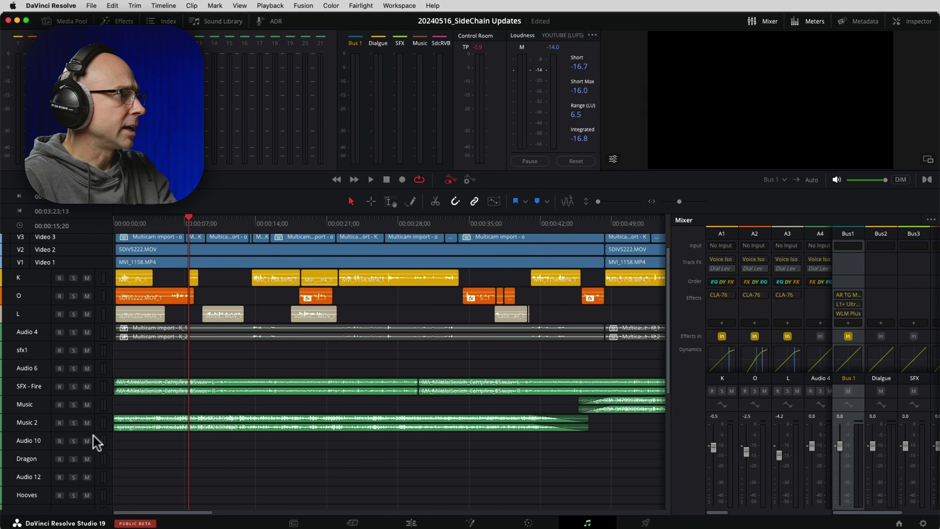
click(105, 428)
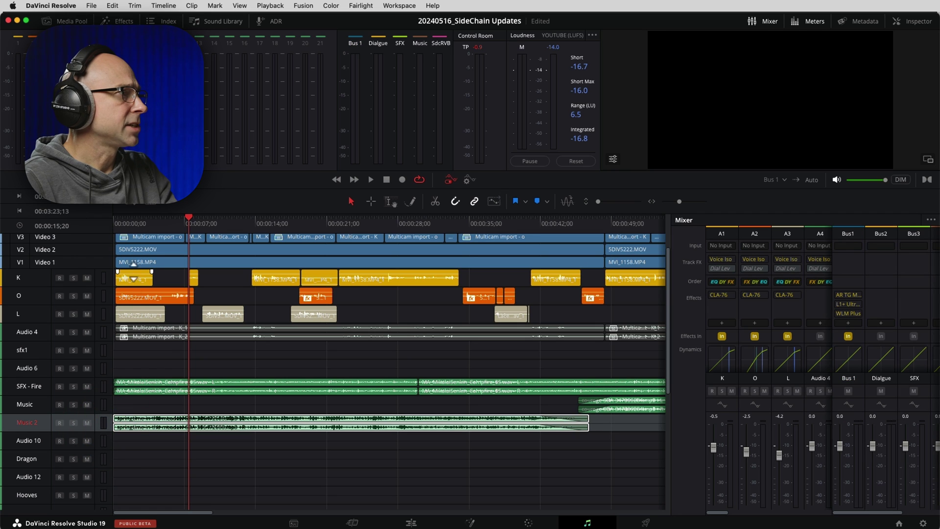
click(116, 219)
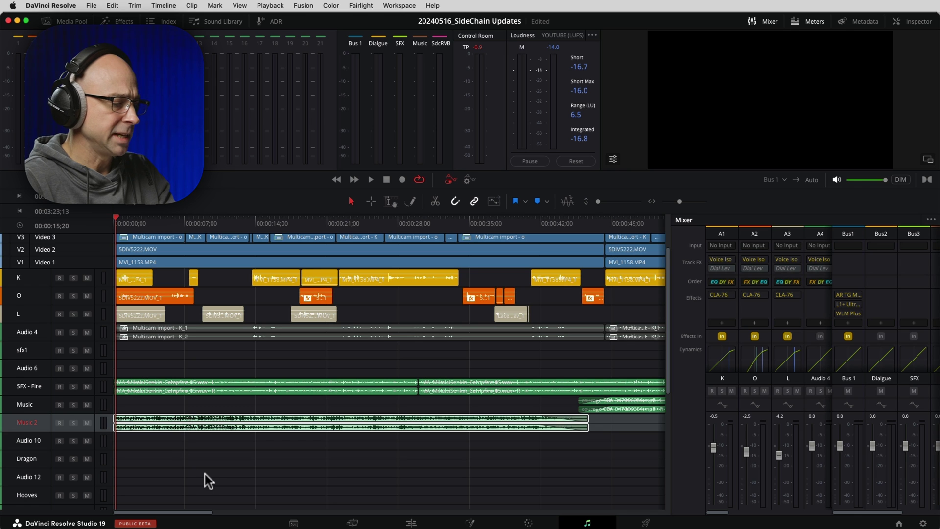
key(space)
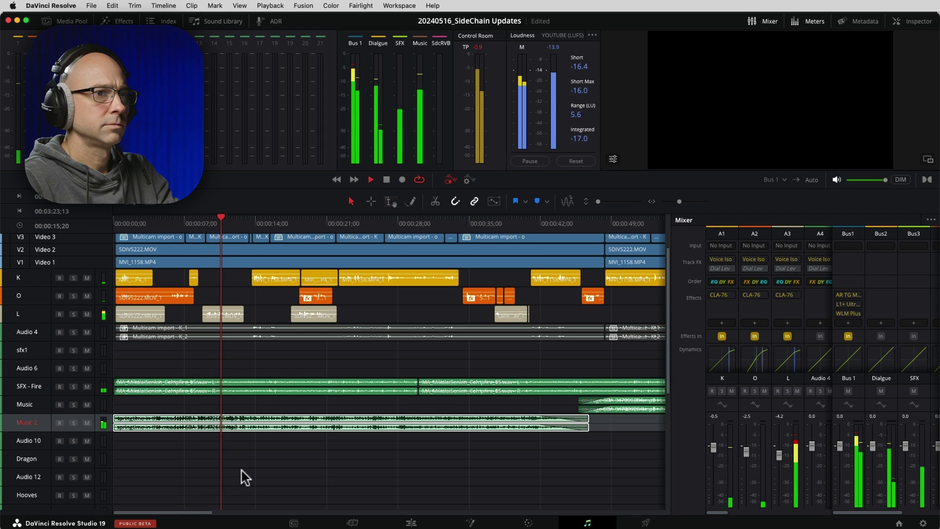
key(space)
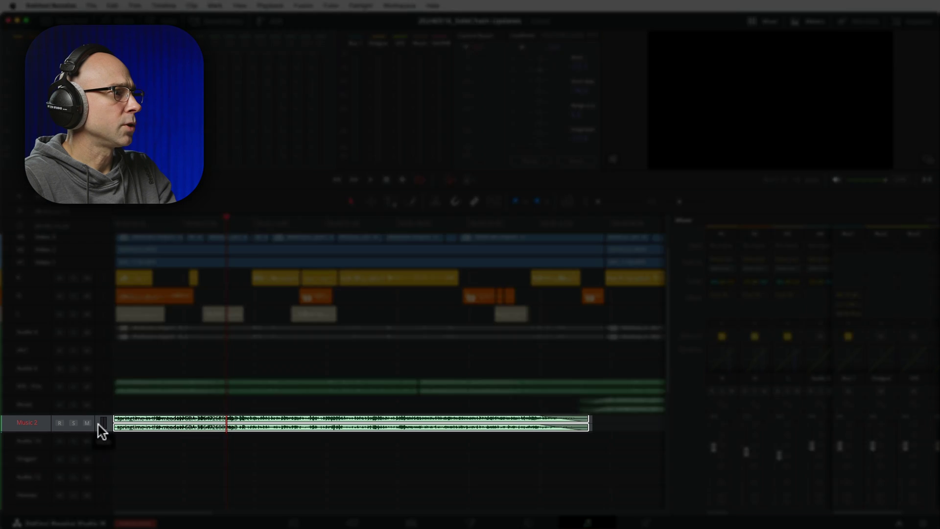
Step: Find the Music 2 channel strip in the mixer and open its Dynamics controls
click(102, 425)
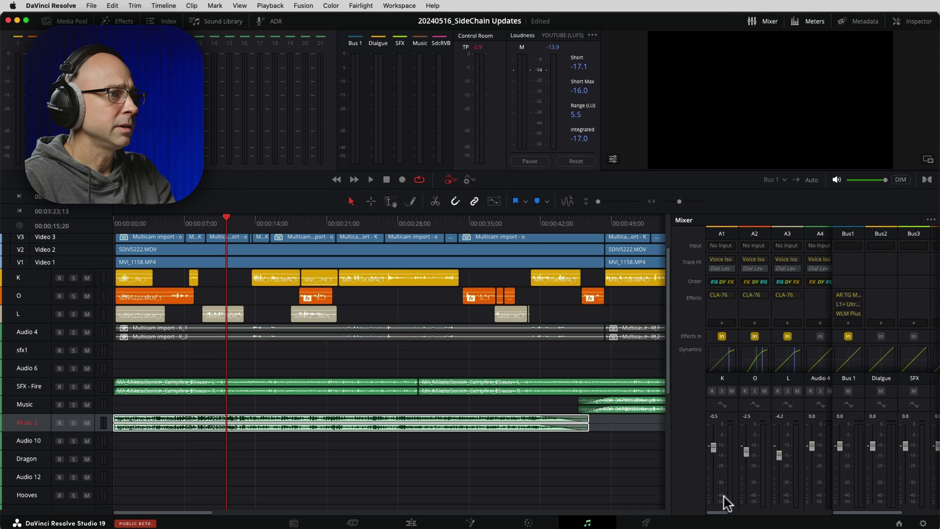
drag(718, 513, 757, 514)
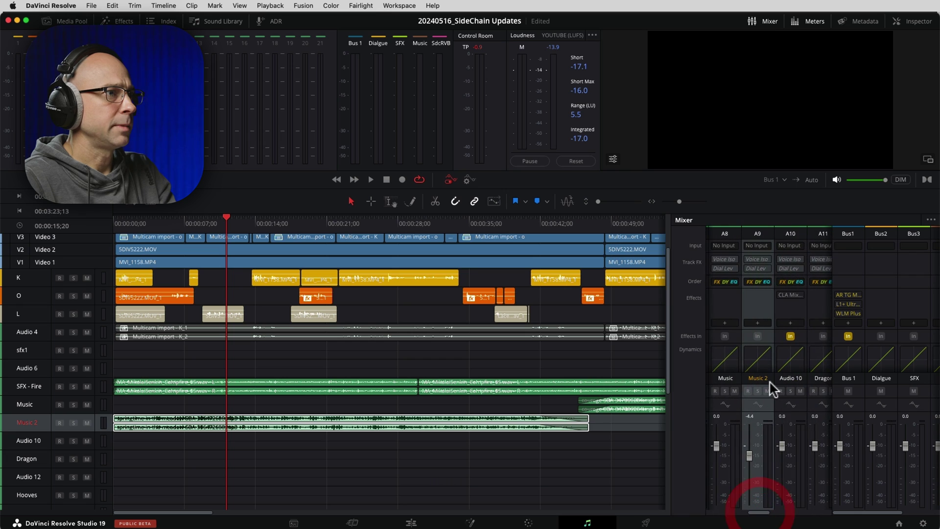
scroll(762, 363, down, 3)
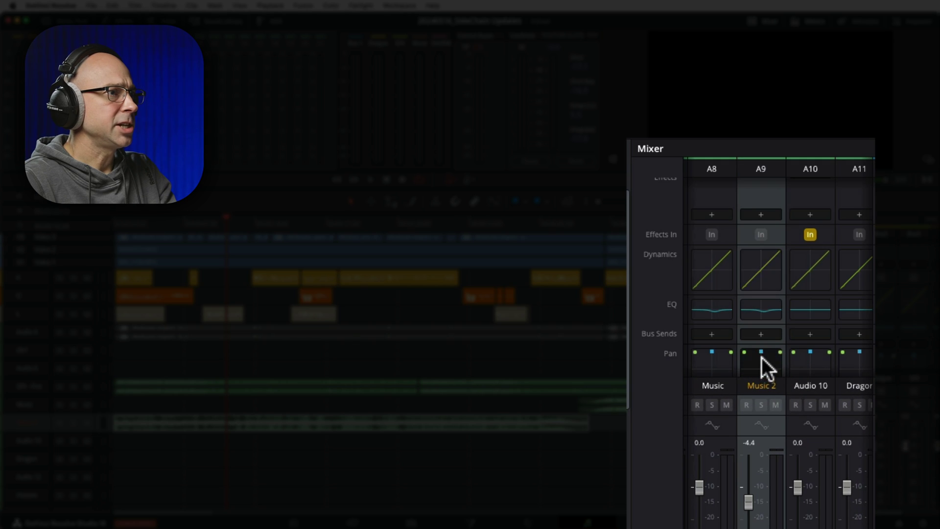
double_click(769, 275)
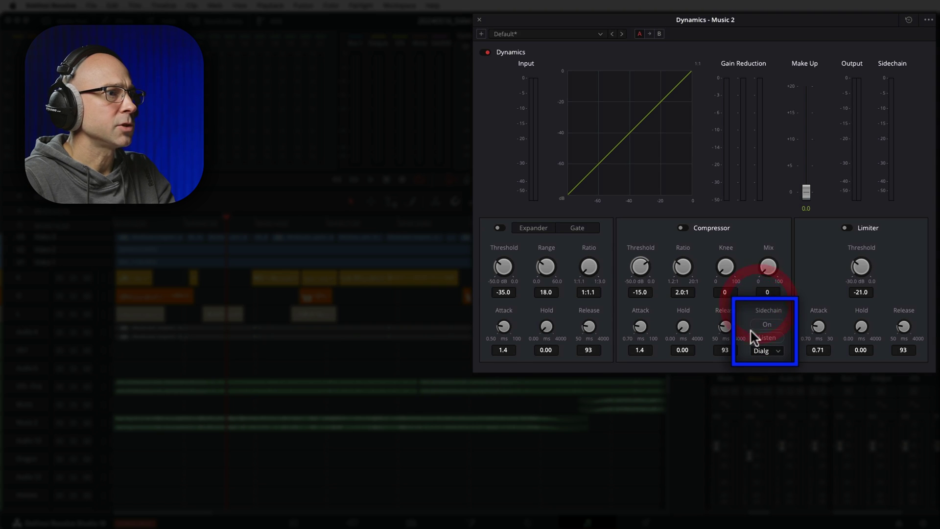
click(783, 313)
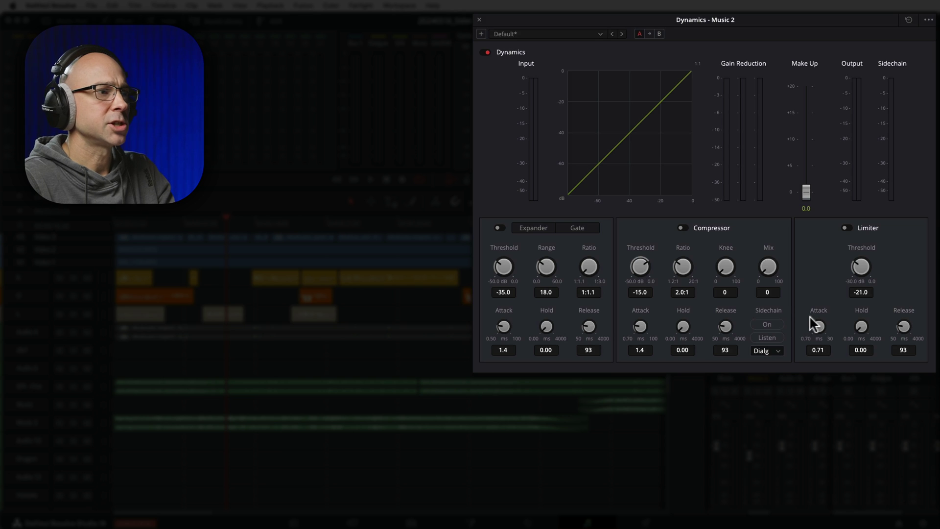
Step: Browse the sidechain sources for the Music 2 compressor and pick track K
click(778, 352)
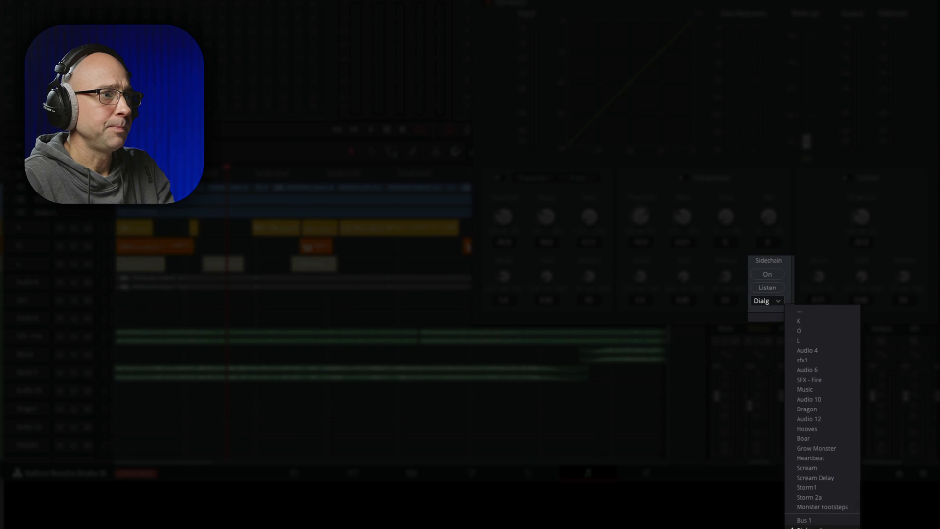
click(822, 502)
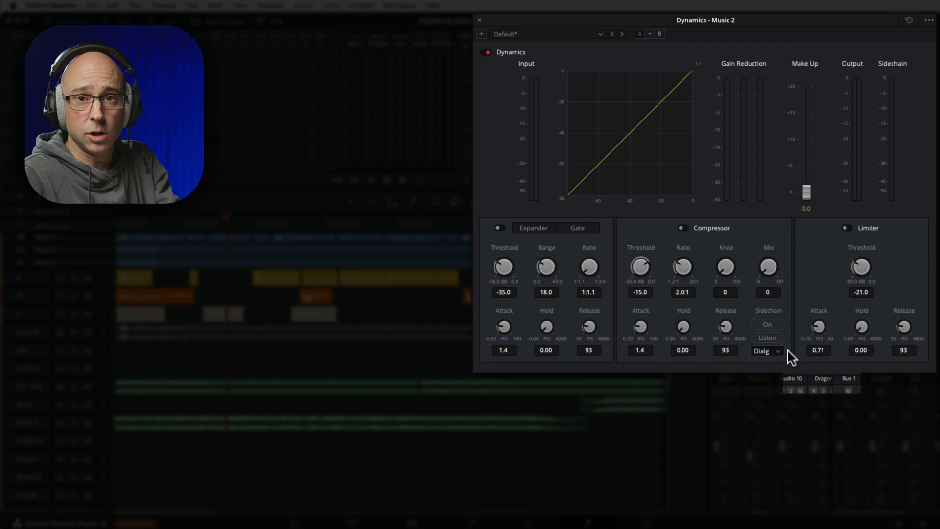
click(779, 351)
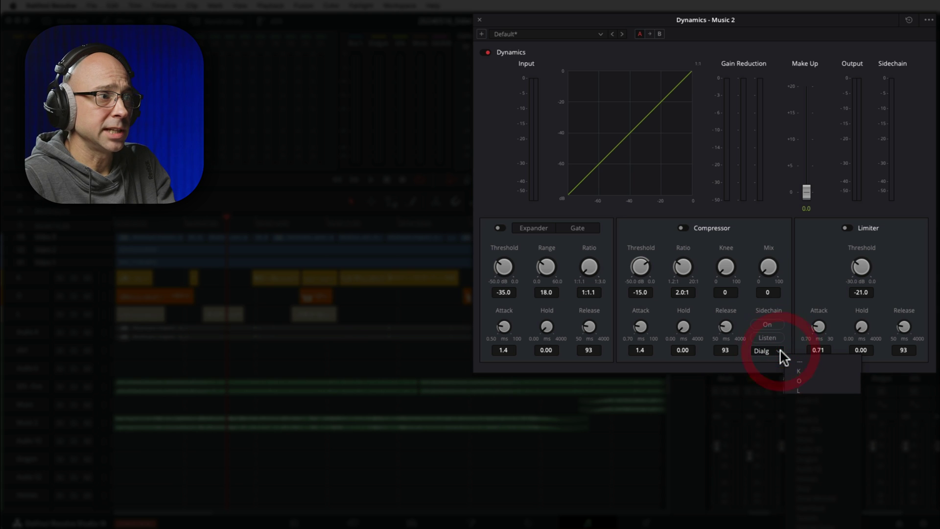
click(803, 371)
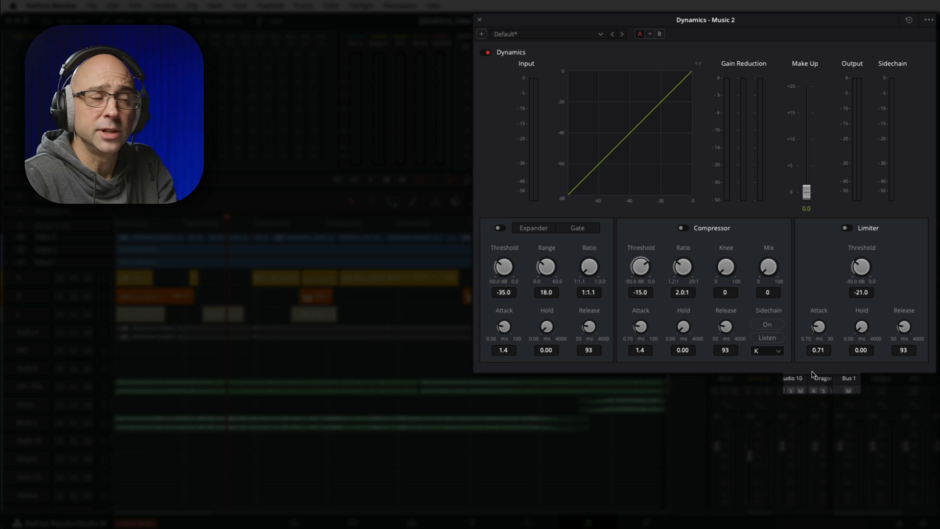
Step: Set the Music 2 compressor's sidechain source to the Dialgue bus, and turn on both the sidechain and the compressor
click(779, 350)
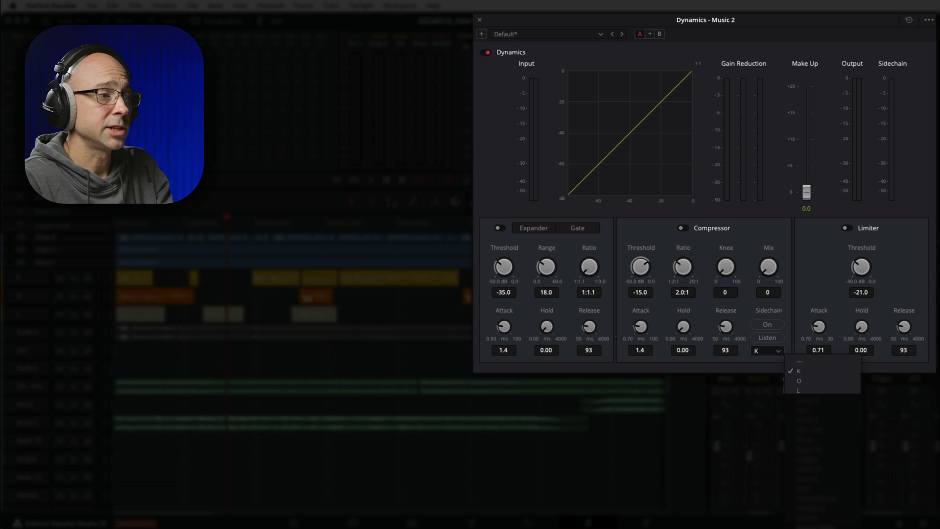
click(801, 519)
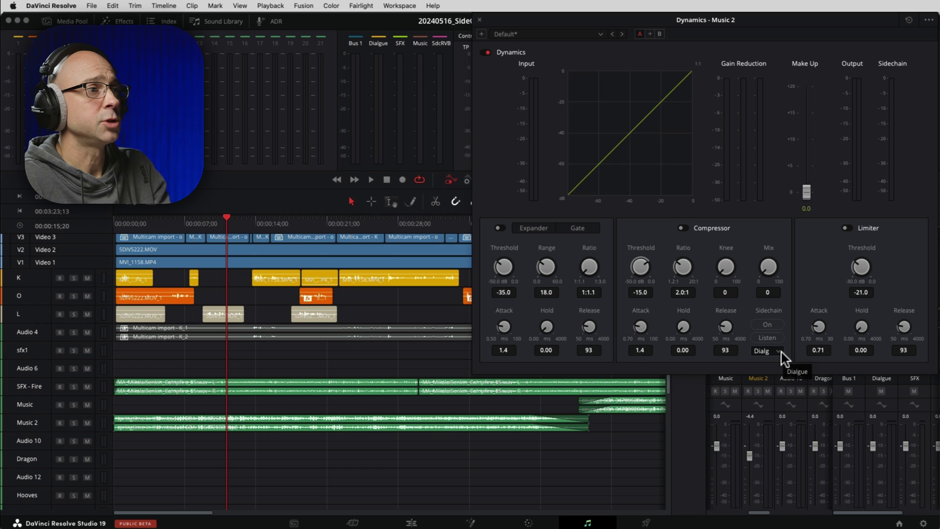
click(768, 325)
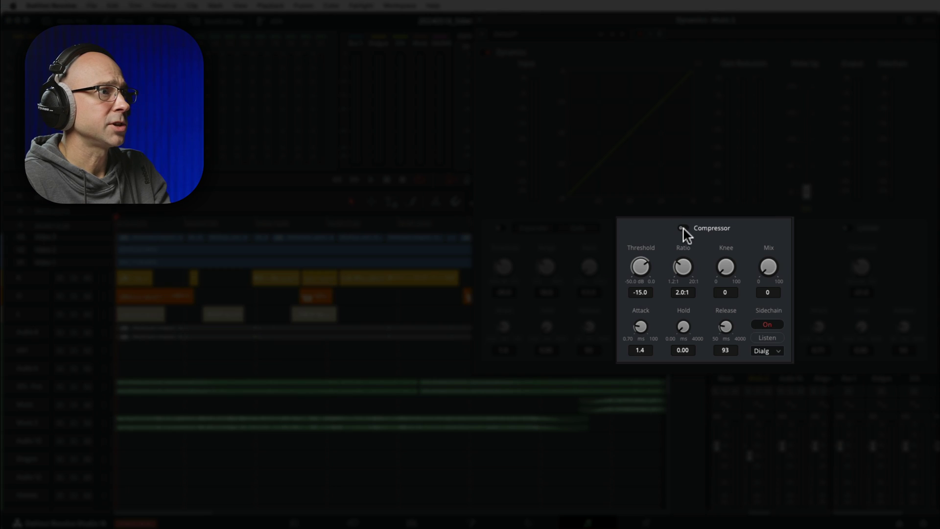
click(683, 228)
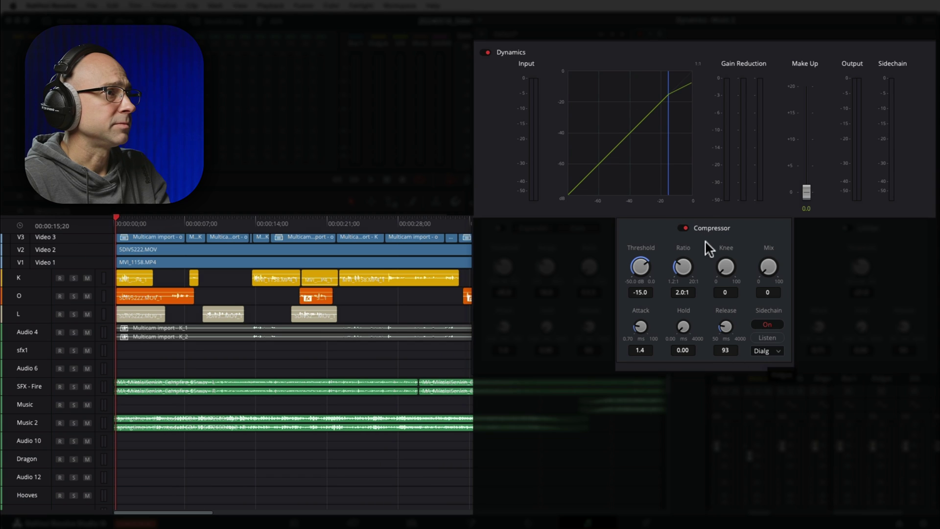
Step: During playback, adjust the Music 2 compressor to threshold -32.8, ratio 4.8:1, attack 0.82, hold 2380 and release 1390
key(space)
drag(642, 265, 589, 266)
drag(686, 266, 710, 269)
drag(686, 326, 844, 325)
drag(729, 325, 690, 330)
drag(643, 268, 659, 268)
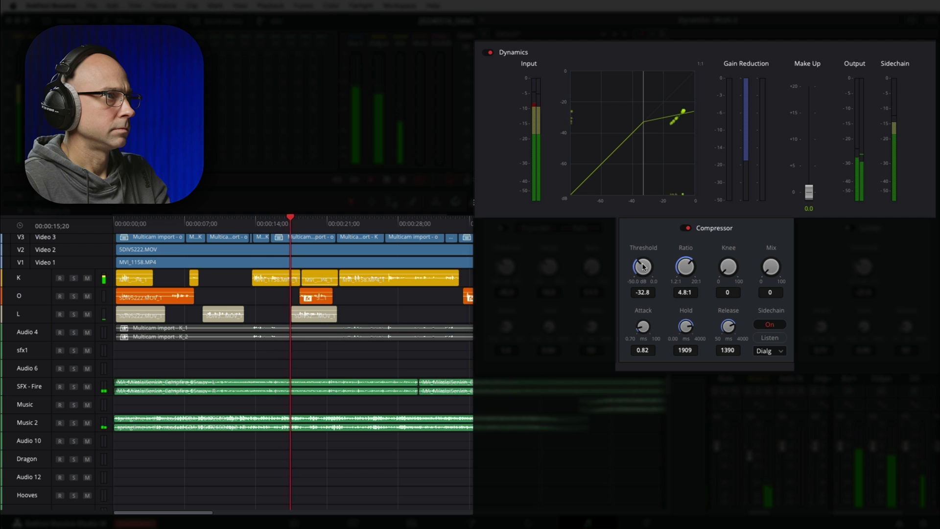
drag(688, 328, 700, 333)
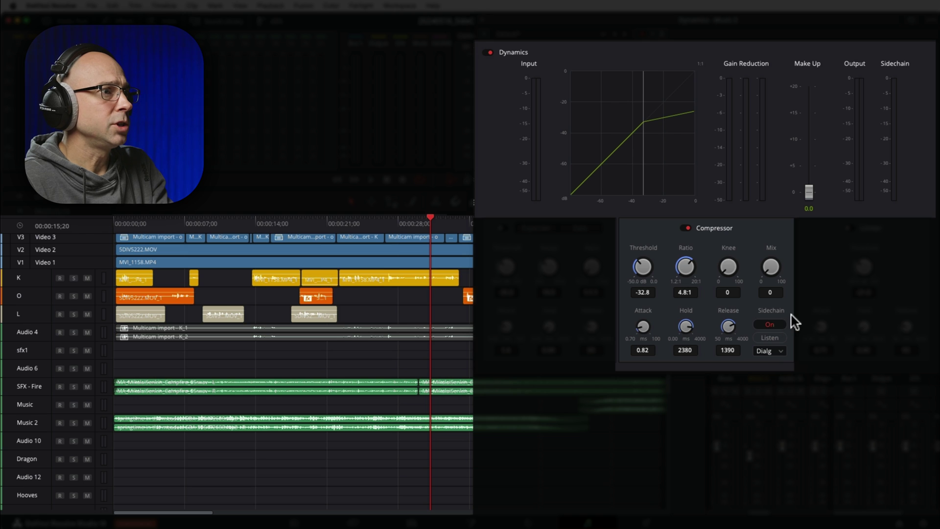
Step: Turn off the sidechain on Music 2, close its dynamics and route the track's output to the Music bus
click(773, 325)
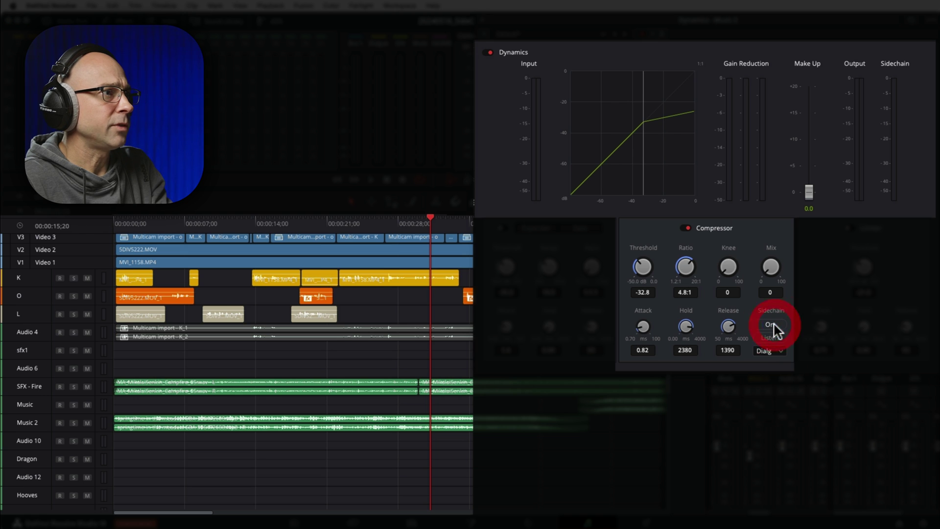
click(481, 22)
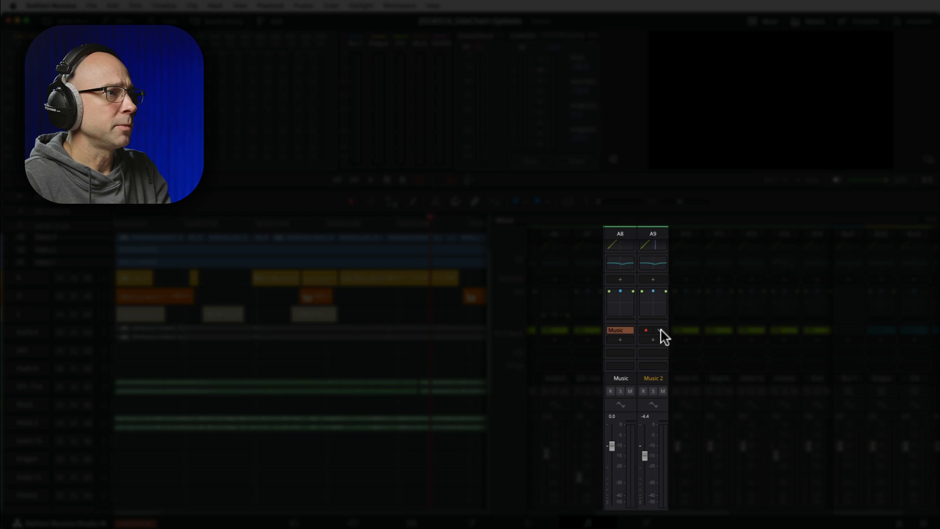
click(659, 330)
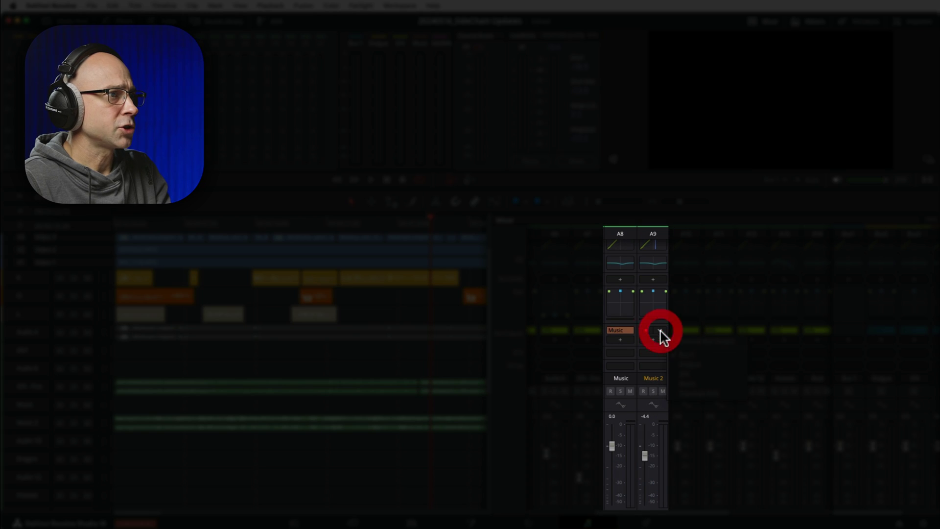
click(694, 383)
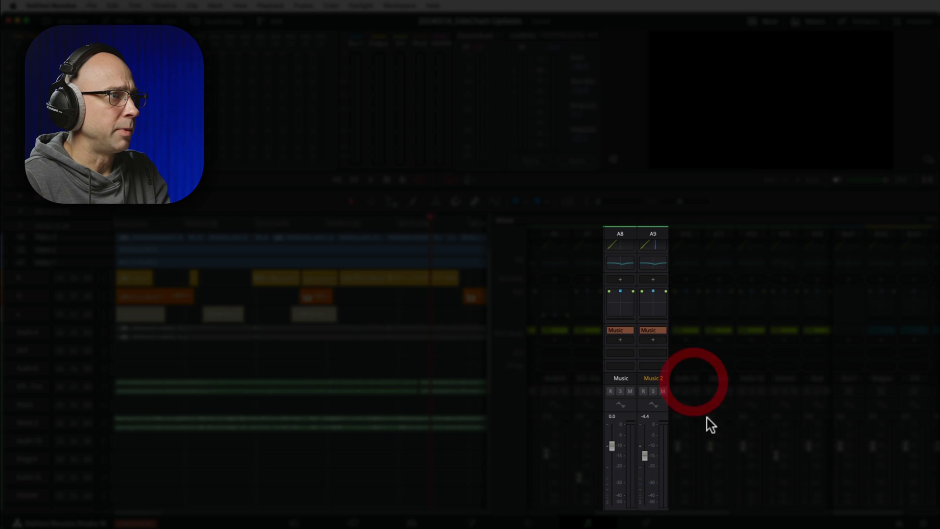
Step: Open the Music bus dynamics and enable its compressor's sidechain with the Dialgue bus as source
click(647, 378)
click(623, 375)
click(647, 338)
click(689, 514)
click(757, 501)
click(885, 384)
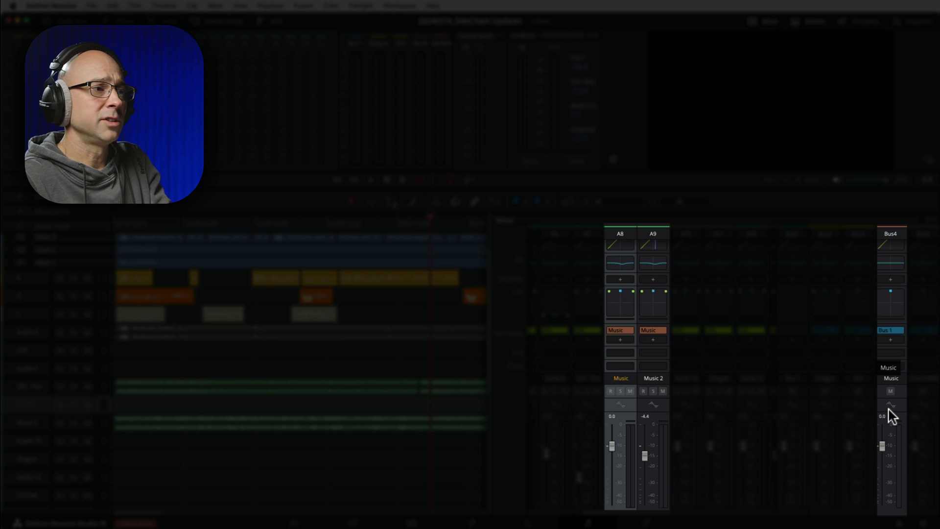
scroll(898, 309, up, 3)
double_click(893, 304)
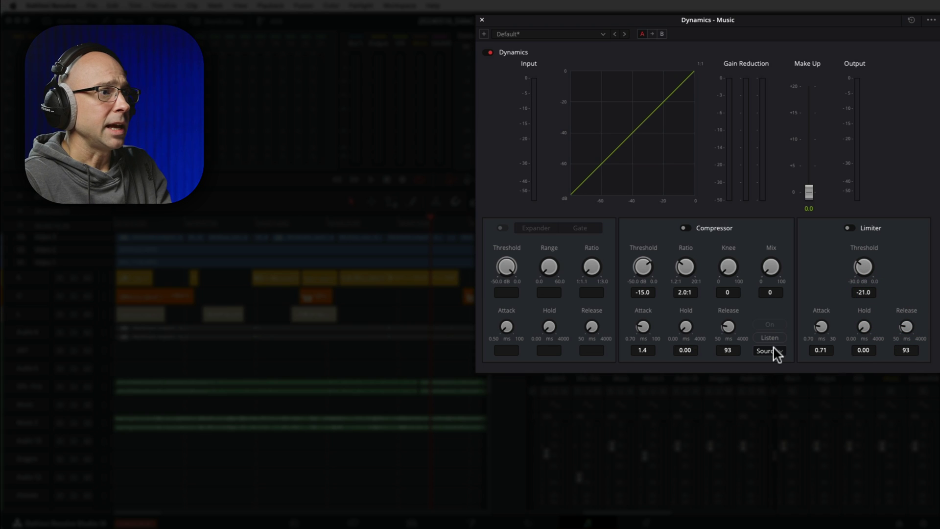
click(772, 351)
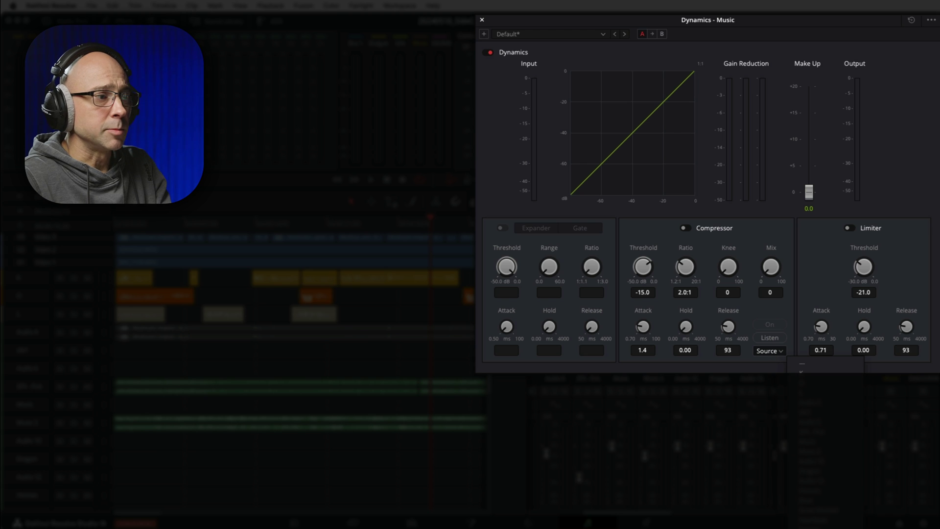
click(771, 325)
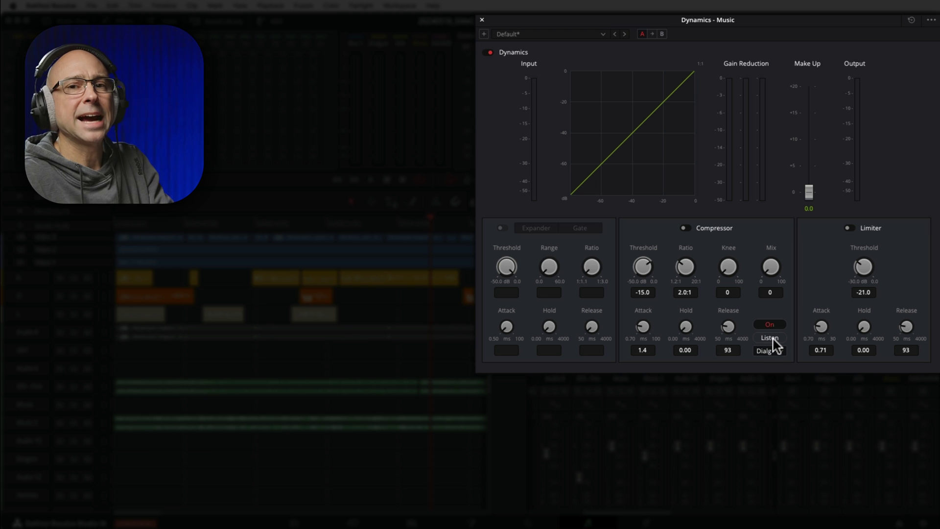
Step: Toggle the Listen option of the Music bus sidechain on and off, leaving it off
click(778, 338)
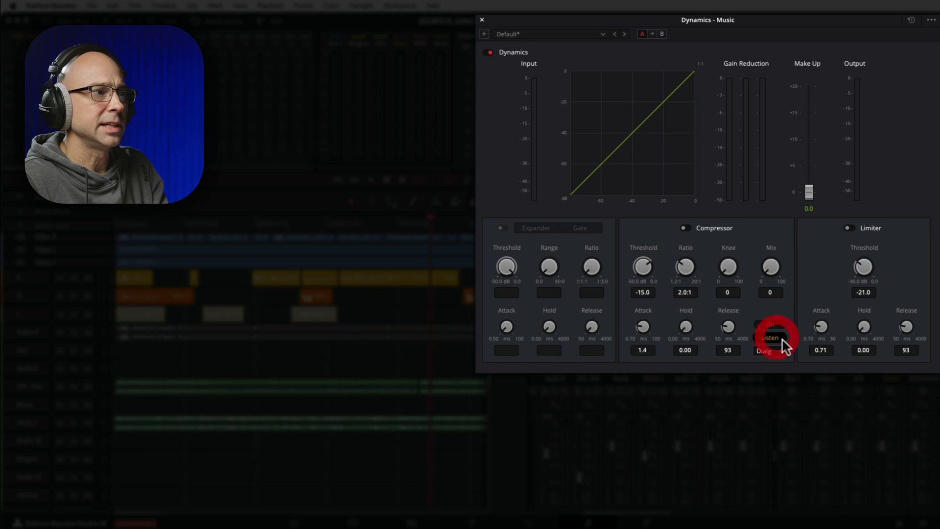
click(769, 353)
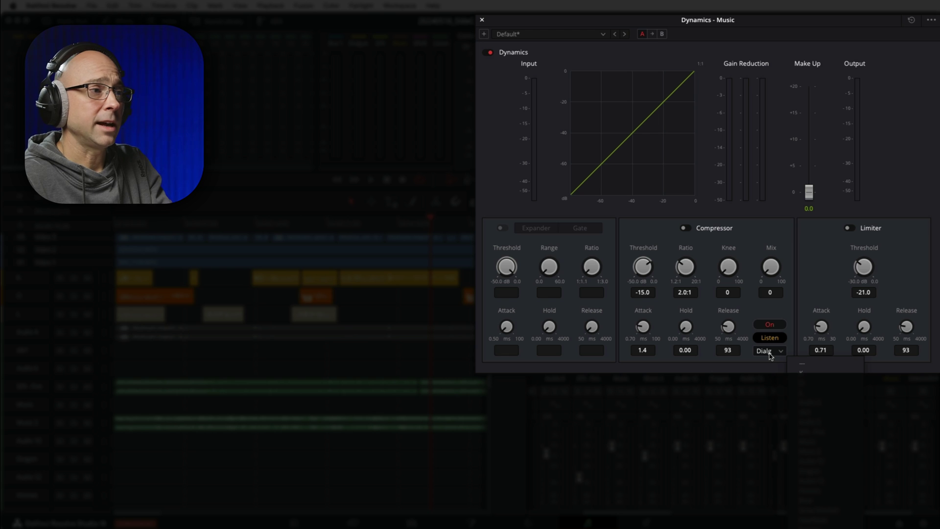
click(768, 340)
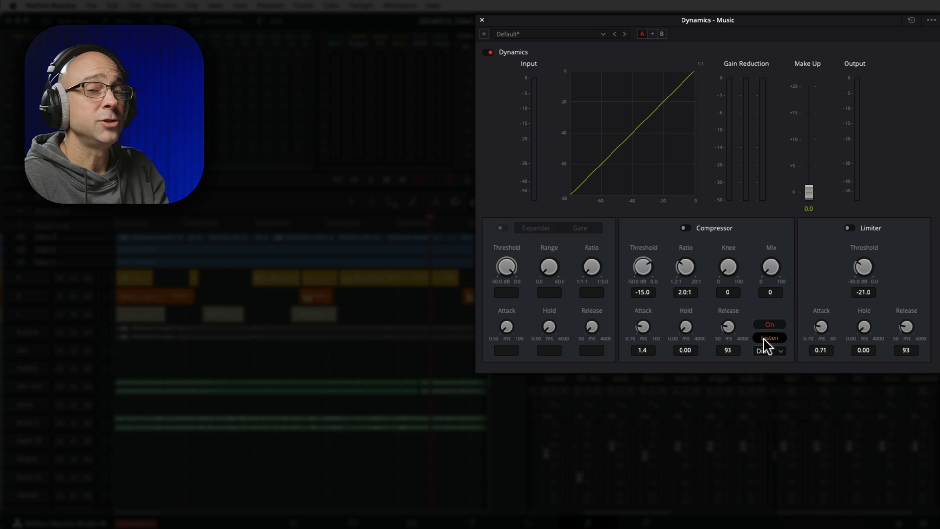
click(765, 342)
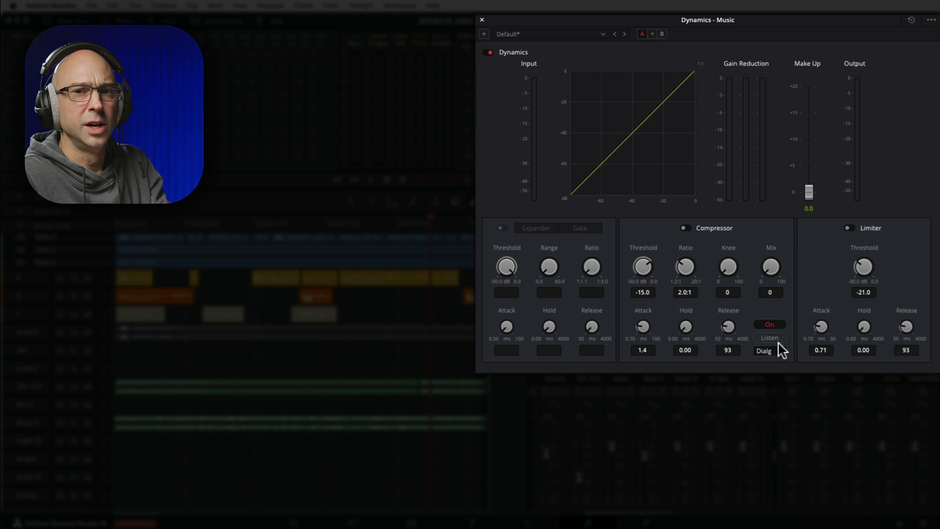
click(773, 341)
click(772, 340)
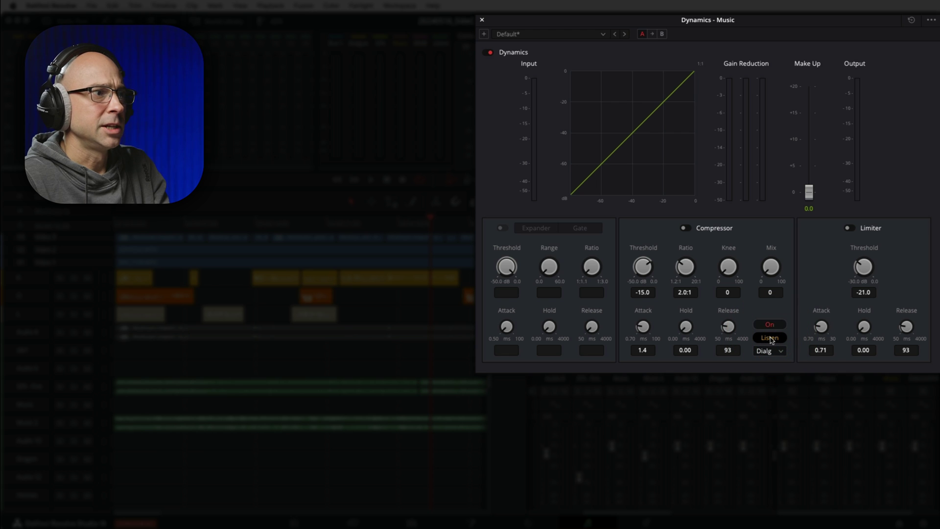
click(770, 340)
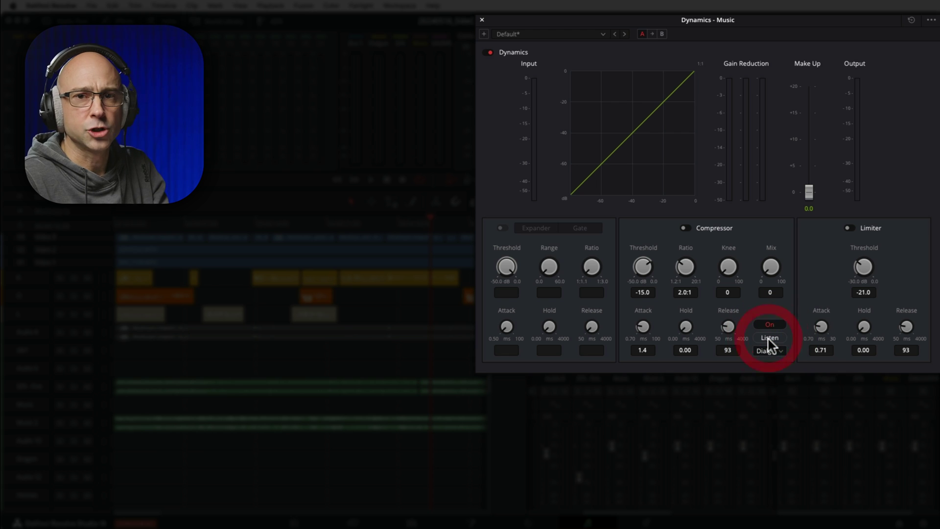
Step: Check the Music bus compressor's sidechain source, close its dynamics, and select the Music track's channel strip in the mixer
click(769, 352)
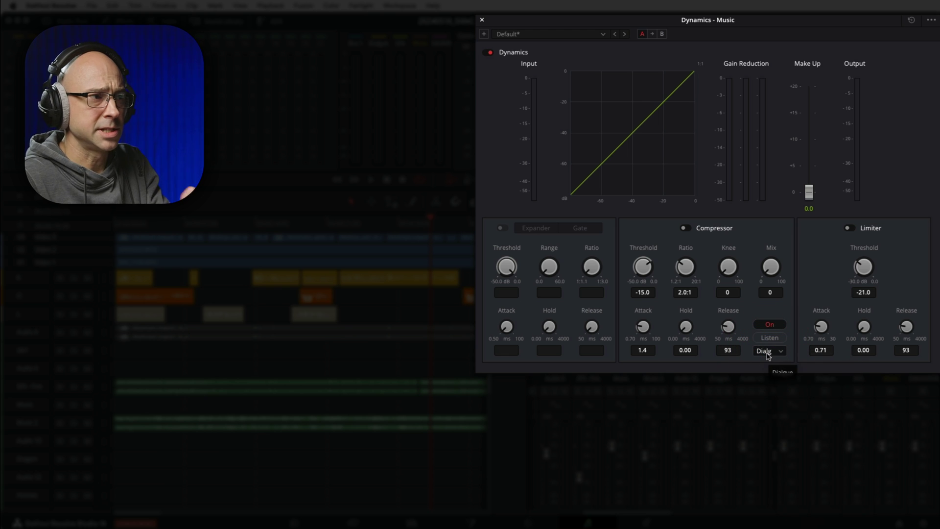
click(789, 351)
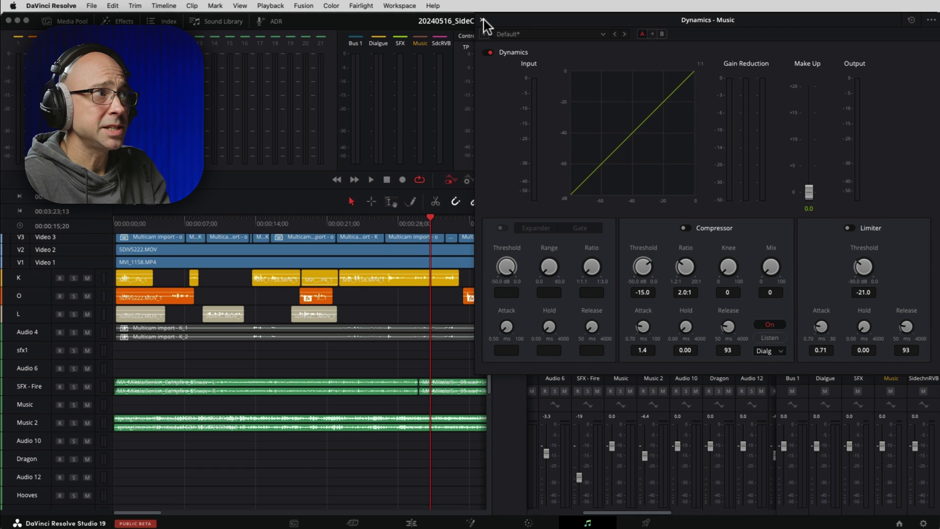
click(483, 20)
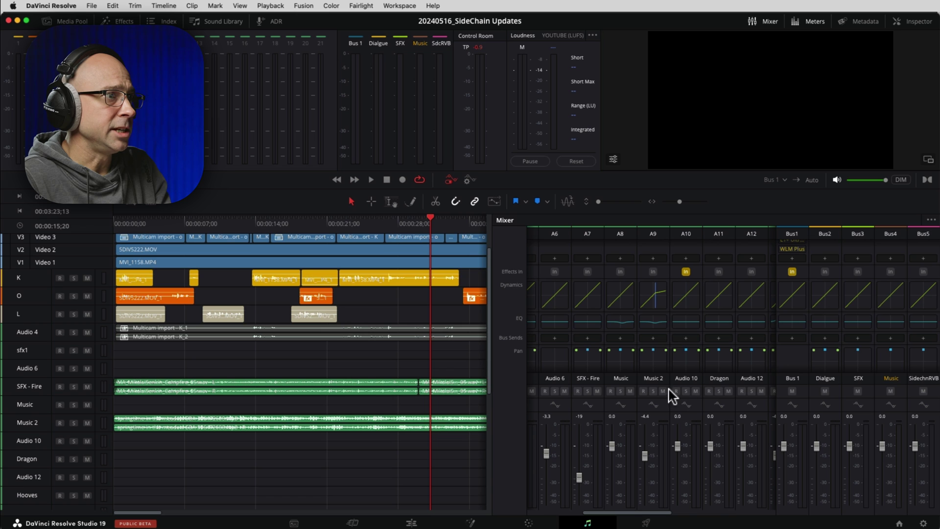
click(658, 404)
click(625, 404)
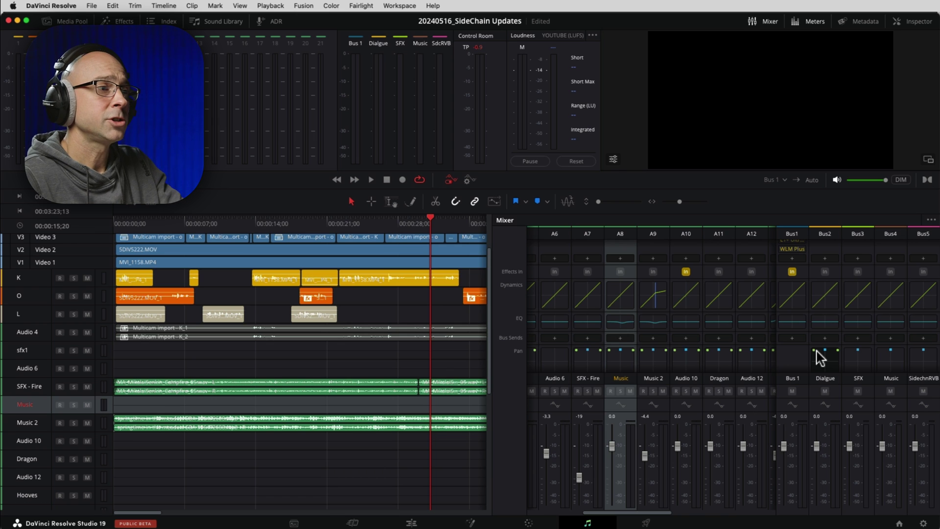
click(935, 398)
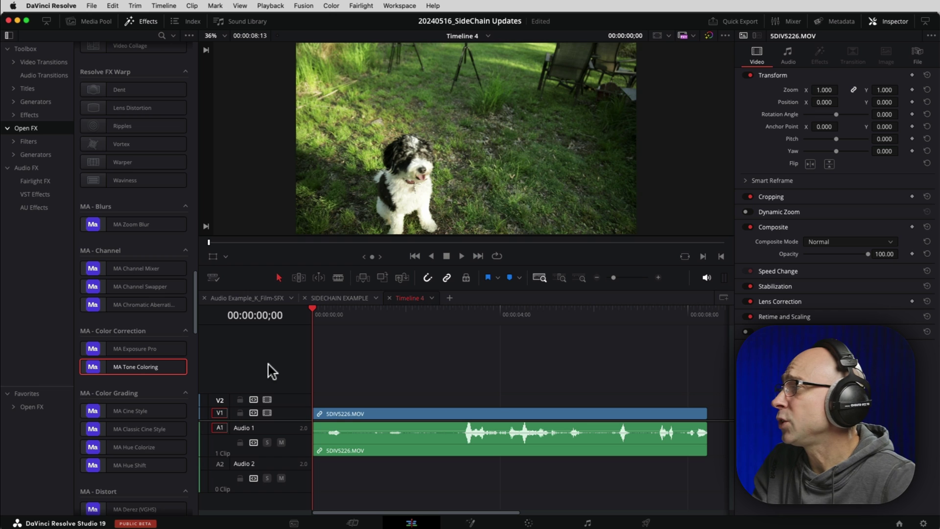
Step: Browse the MA effects in the Open FX library, examining the categories from Blurs through Stylize
click(147, 23)
click(147, 23)
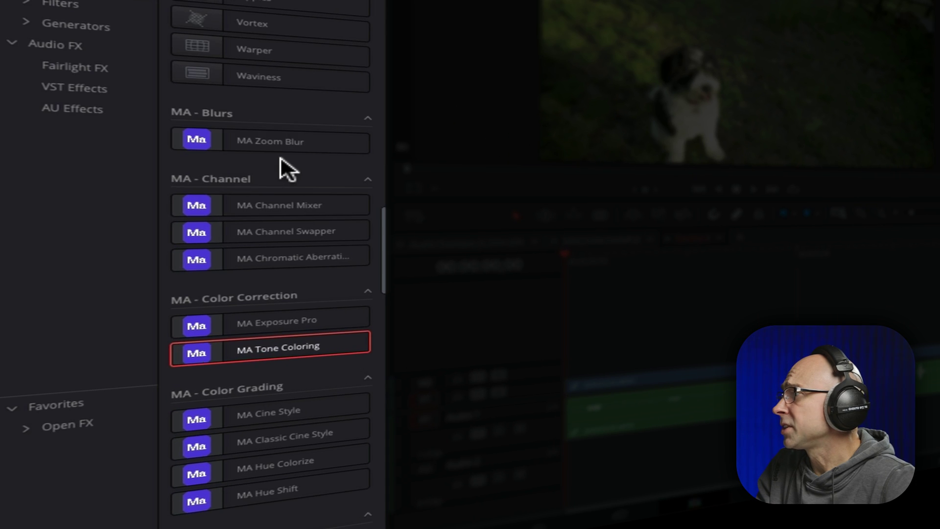
scroll(127, 196, down, 3)
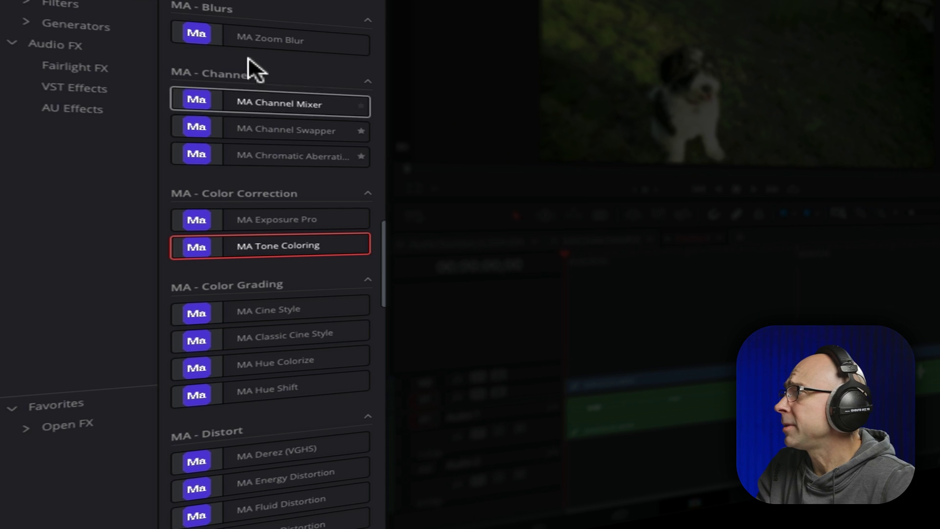
scroll(132, 243, down, 10)
scroll(270, 194, down, 15)
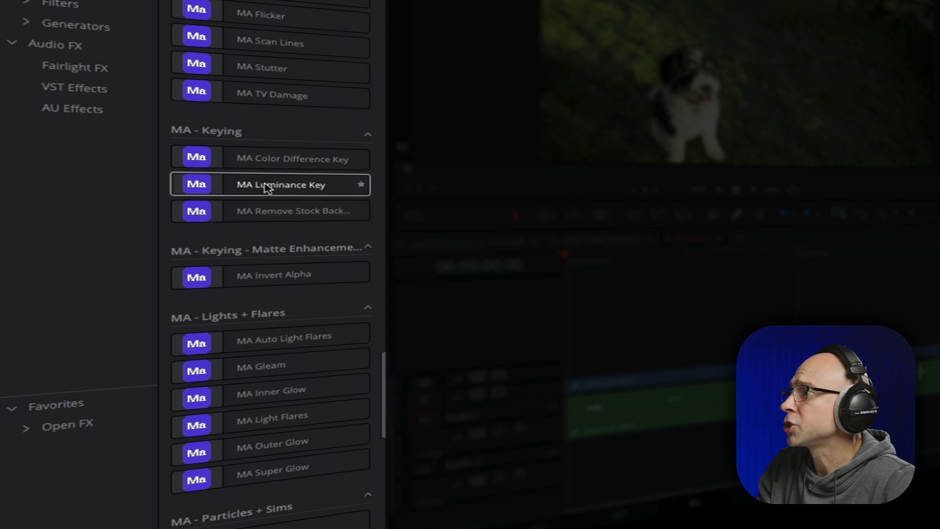
scroll(265, 194, down, 5)
scroll(258, 193, up, 20)
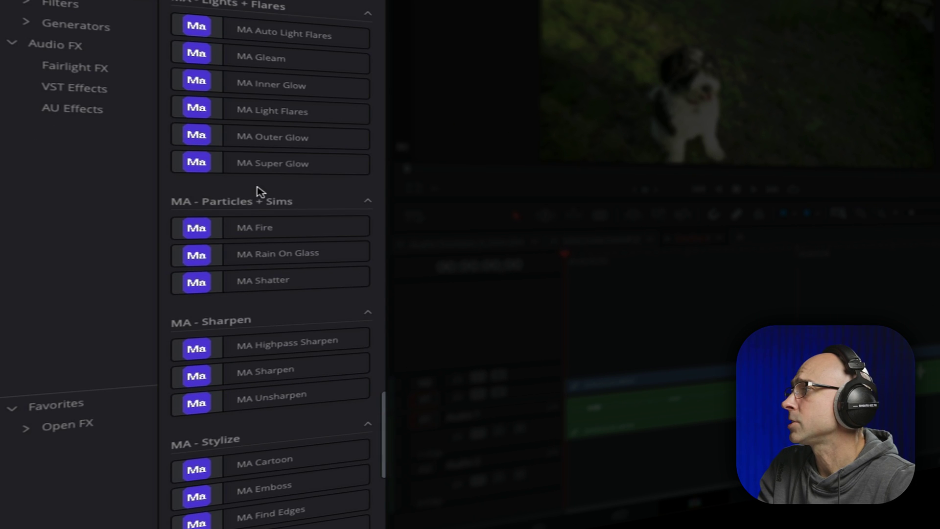
scroll(331, 226, up, 10)
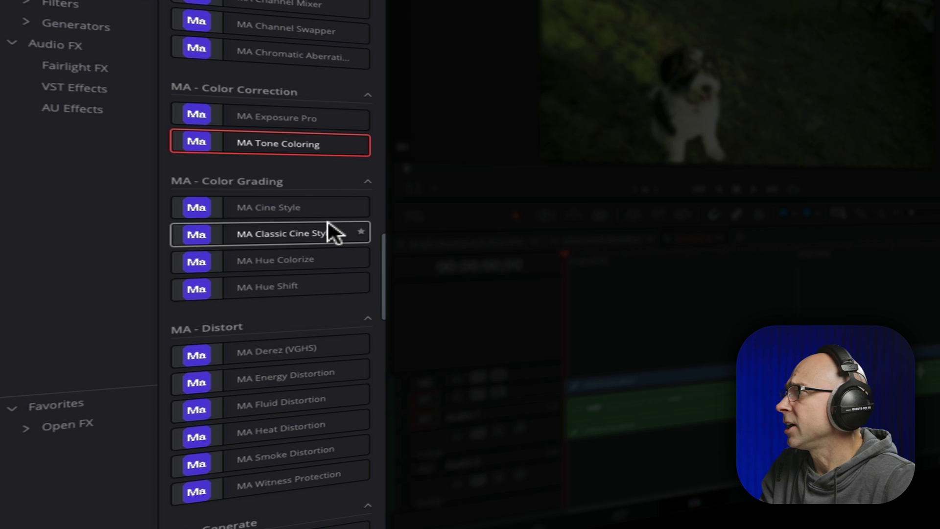
Step: Apply the MA Zoom Blur effect to the SDIV5226.MOV clip and open the effect's preset options
drag(262, 42, 679, 406)
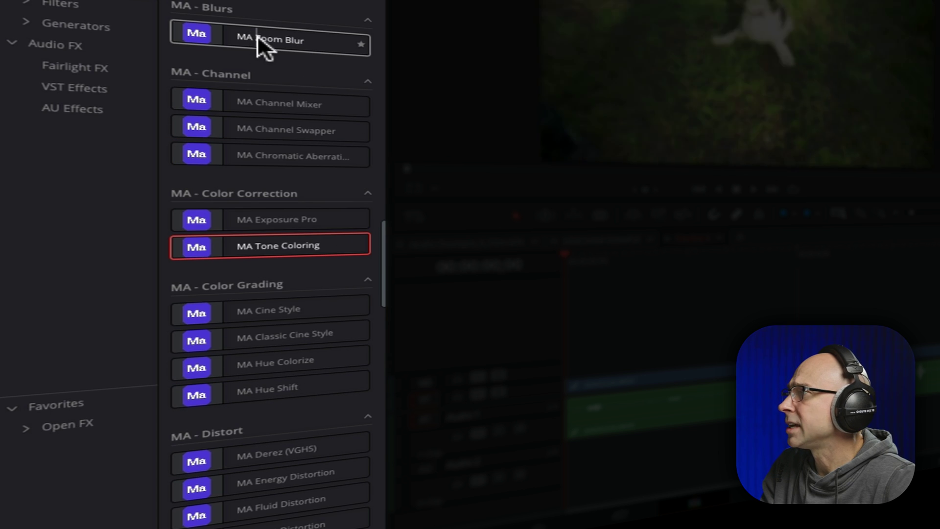
drag(414, 410, 414, 410)
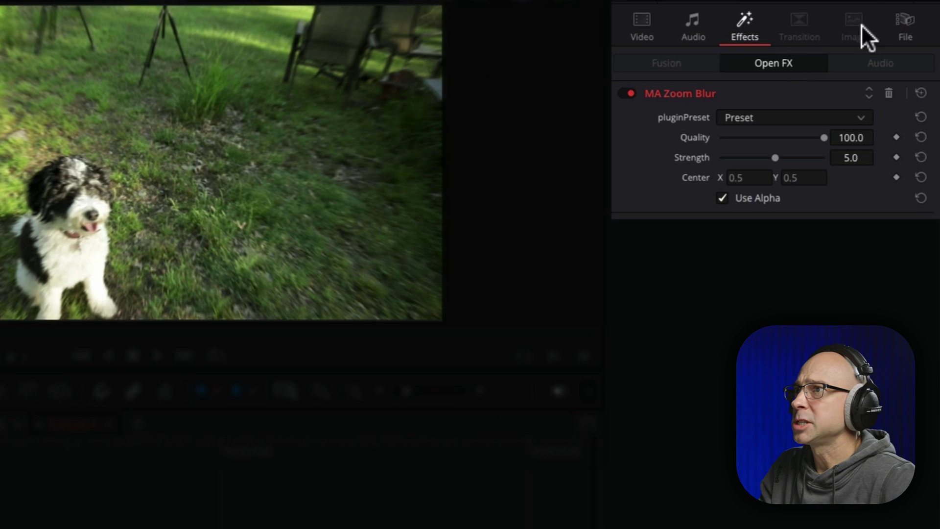
click(747, 20)
click(739, 117)
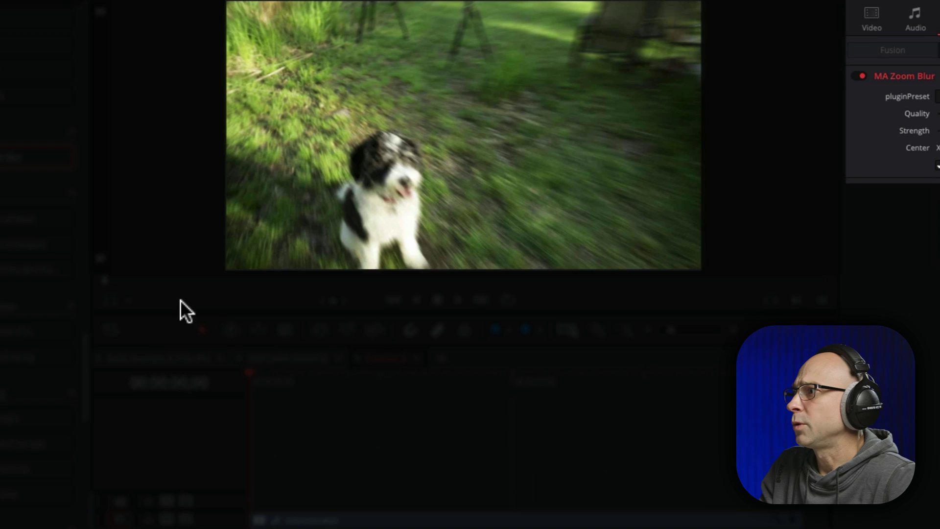
Step: Using the Open FX overlay, set the zoom blur's center to X 0.471354, Y 0.481481 and its strength to 19.4, and play the clip
click(127, 300)
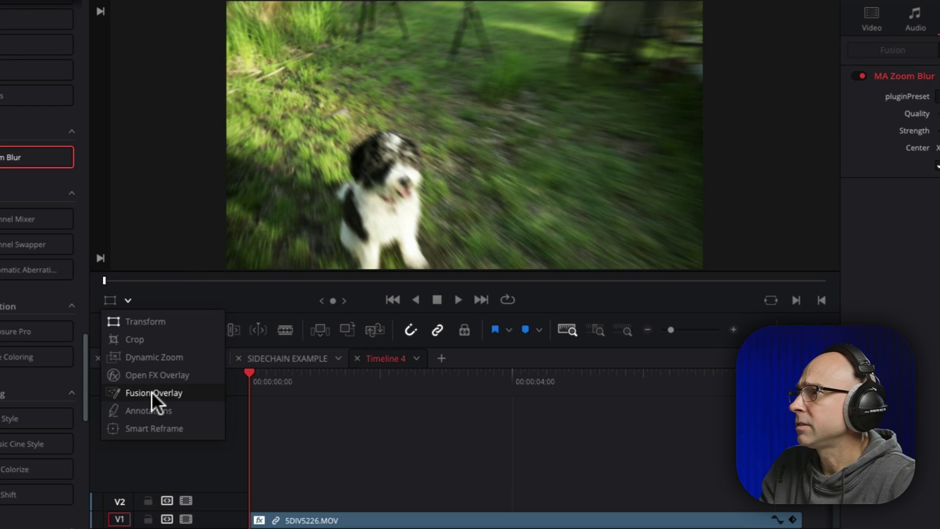
click(131, 376)
drag(289, 63, 434, 139)
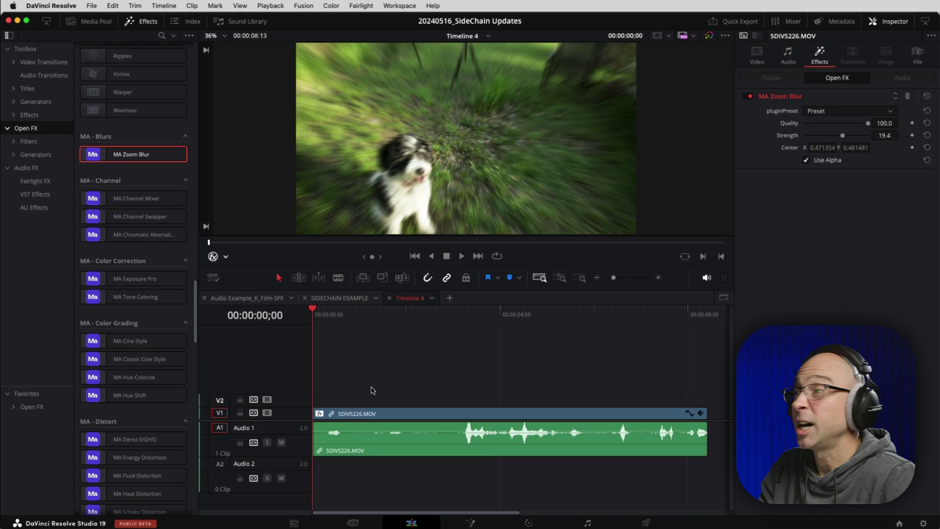
key(space)
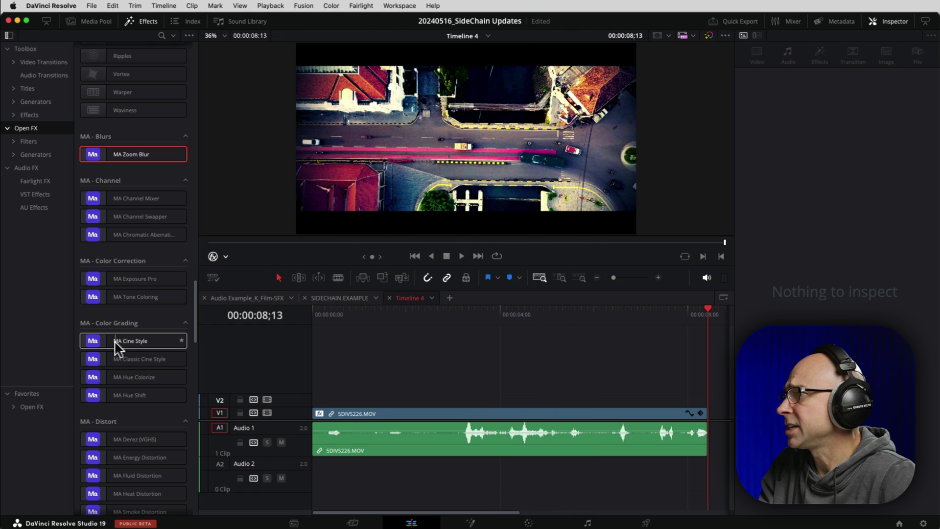
Step: Add the MA Cine Style effect to the SDIV5226.MOV clip and review it from the start of the timeline
drag(119, 348, 410, 410)
click(313, 316)
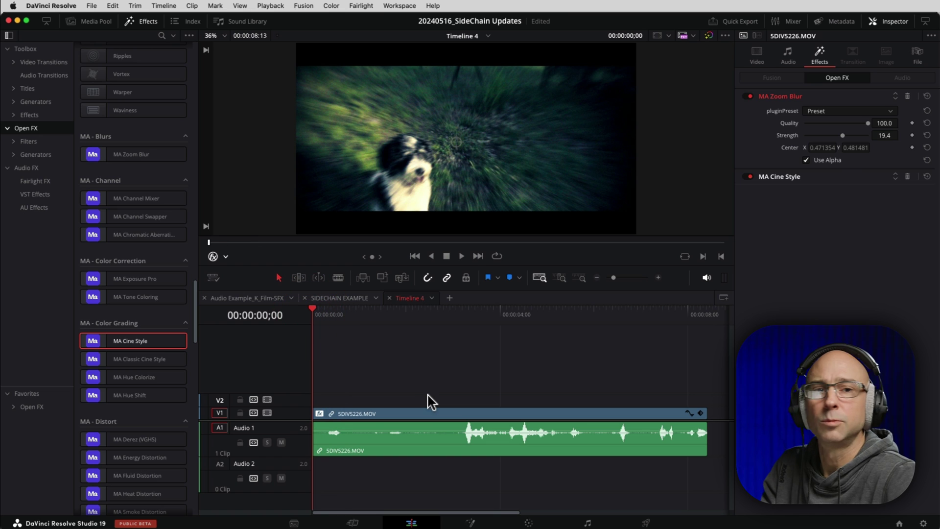
click(433, 413)
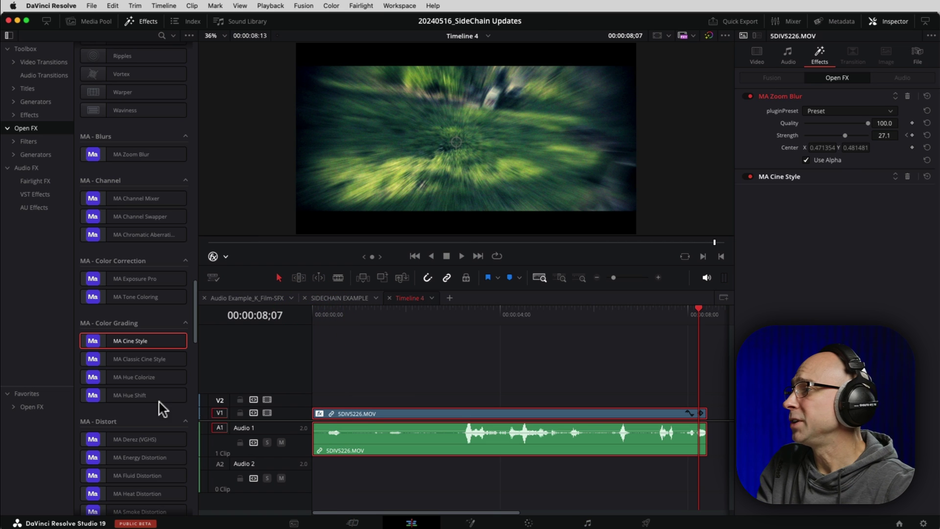
scroll(126, 414, down, 10)
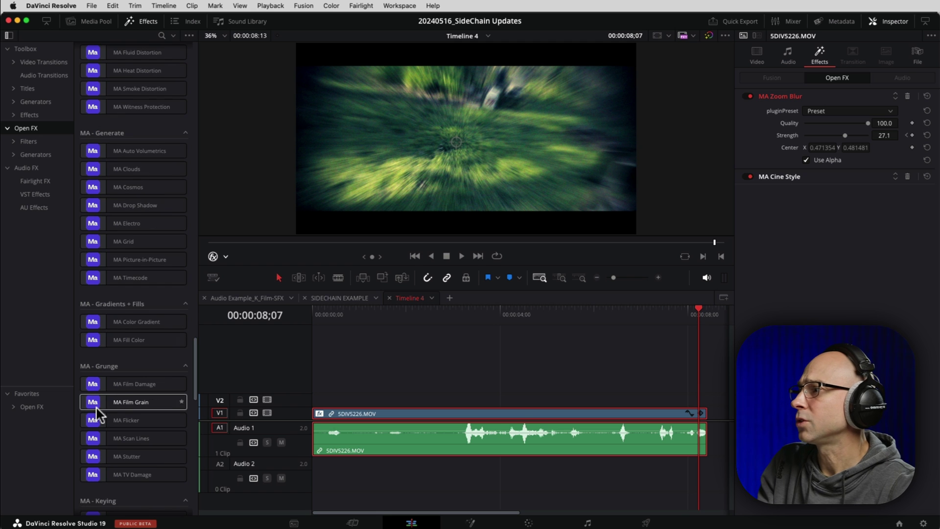
scroll(161, 423, down, 6)
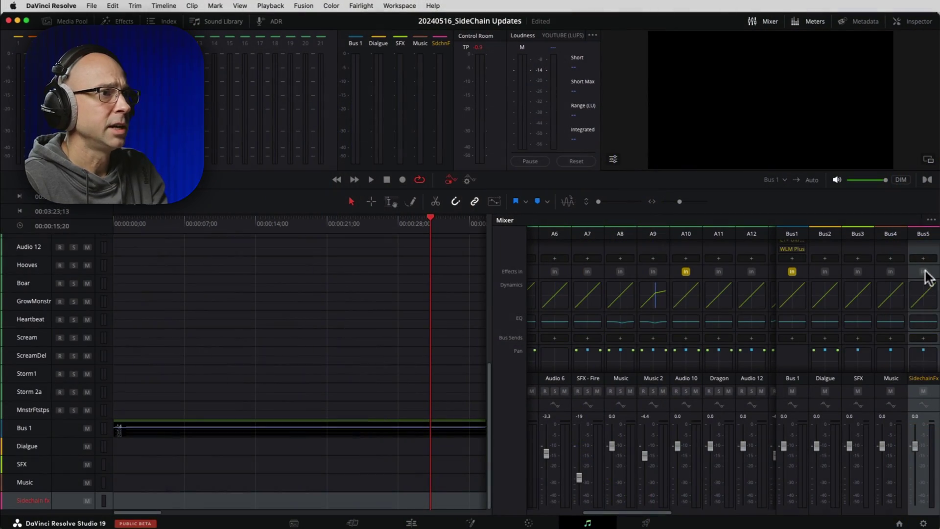
Step: Add a Limiter to the Sidechain fx bus in the Fairlight mixer and turn on the plugin's sidechain
scroll(924, 294, up, 3)
click(923, 319)
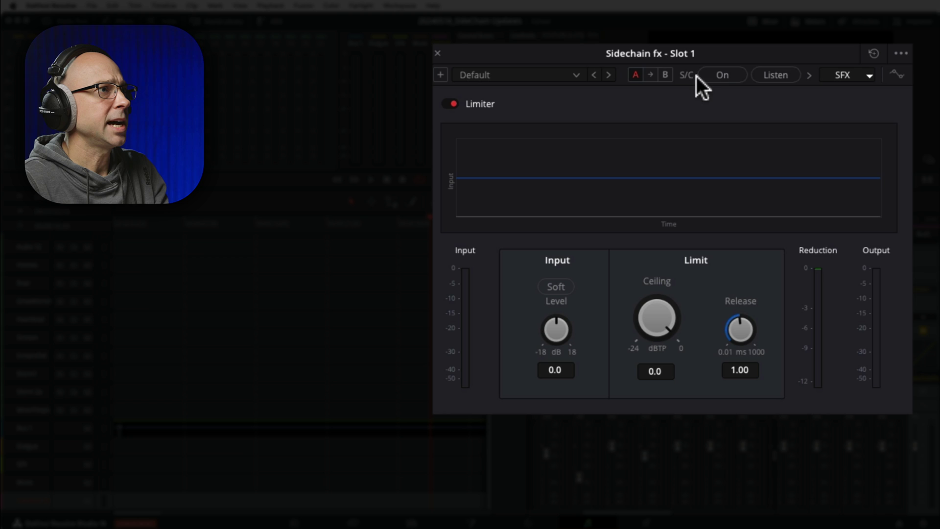
click(720, 76)
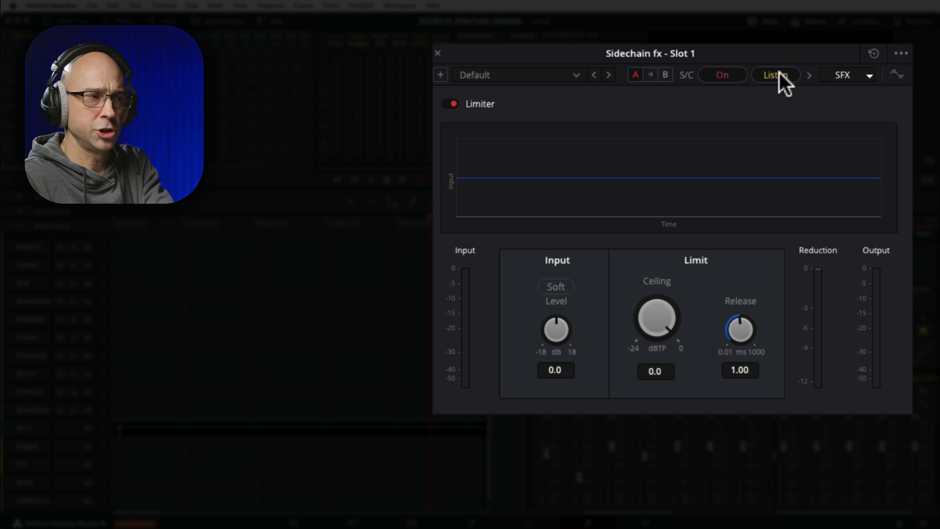
Step: Examine the Limiter's available sidechain sources, leave SFX selected, and close the plugin window
click(848, 75)
click(848, 75)
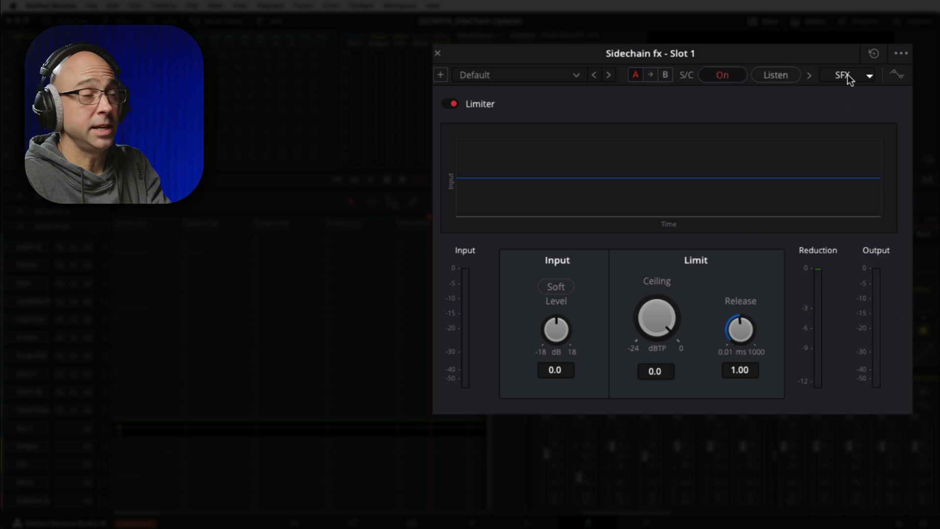
click(848, 74)
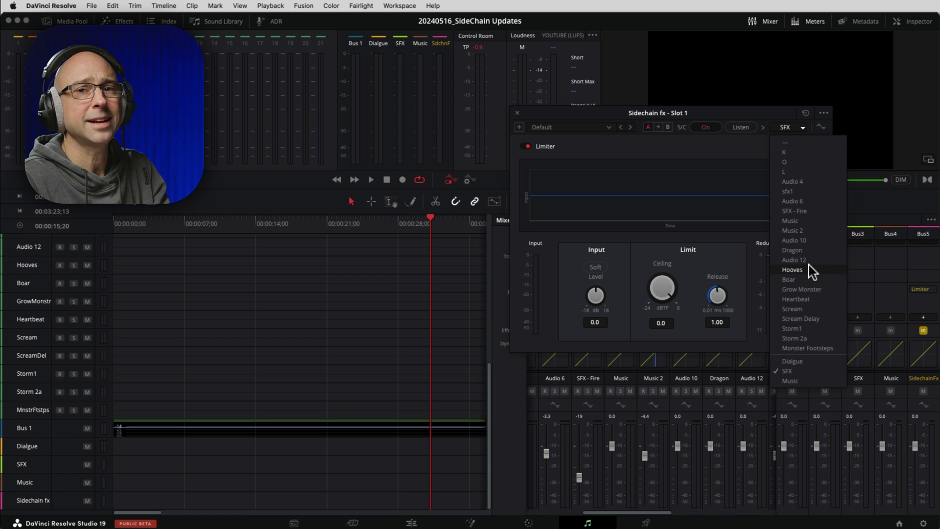
click(786, 127)
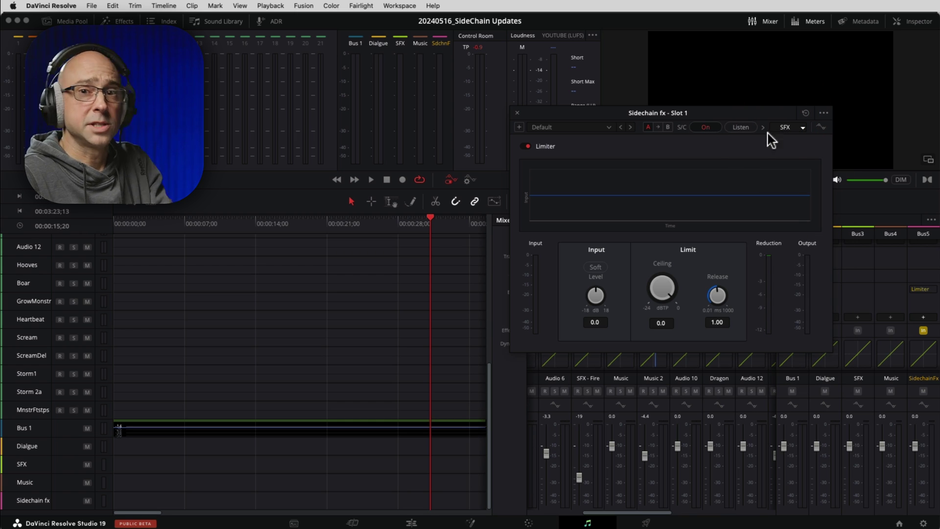
click(519, 114)
Step: Add the F6-RTA Mono plugin to the Sidechain fx bus, inspect its sidechain controls, and close its window
click(924, 318)
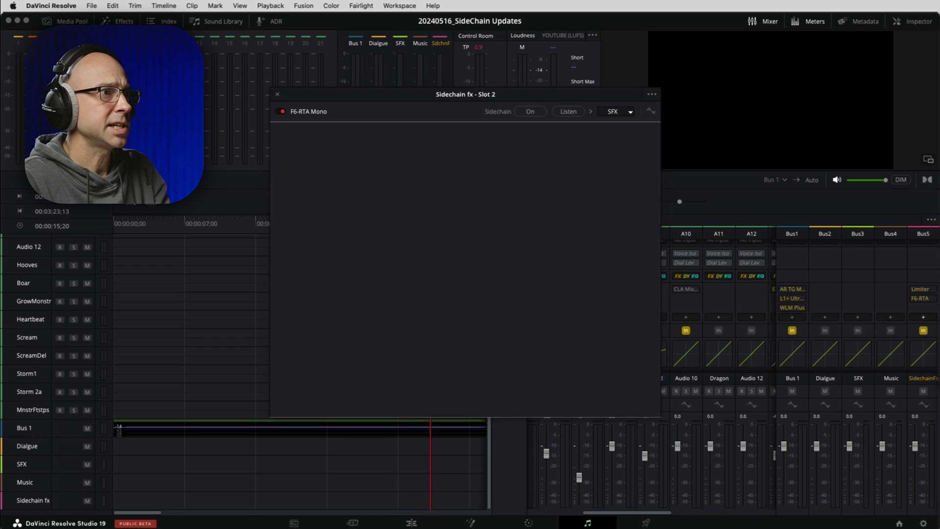
drag(569, 102, 850, 23)
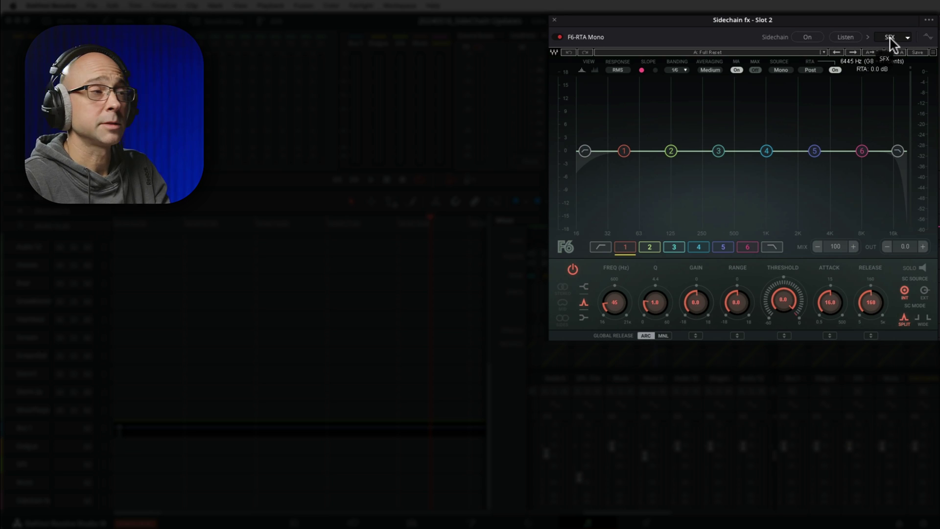
click(555, 19)
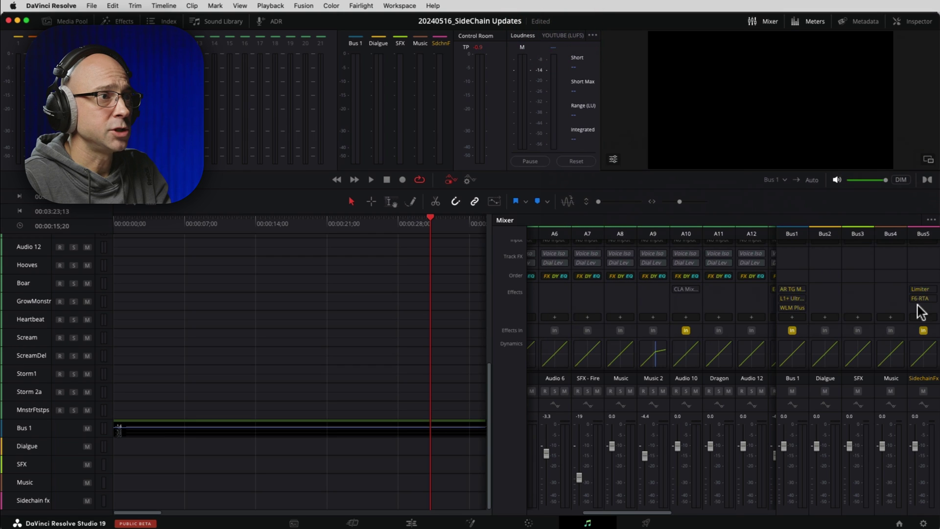
Step: Remove the Limiter and F6-RTA effects from the Sidechain fx bus
click(932, 289)
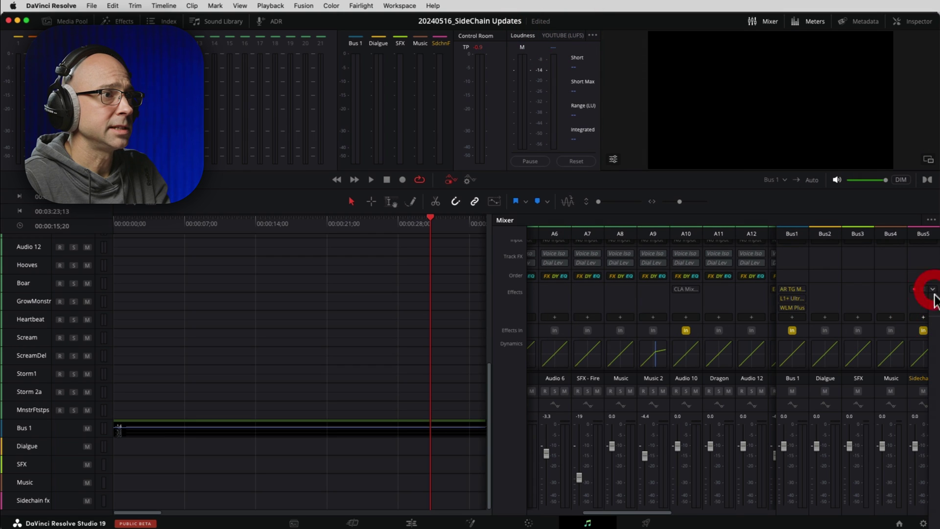
click(924, 319)
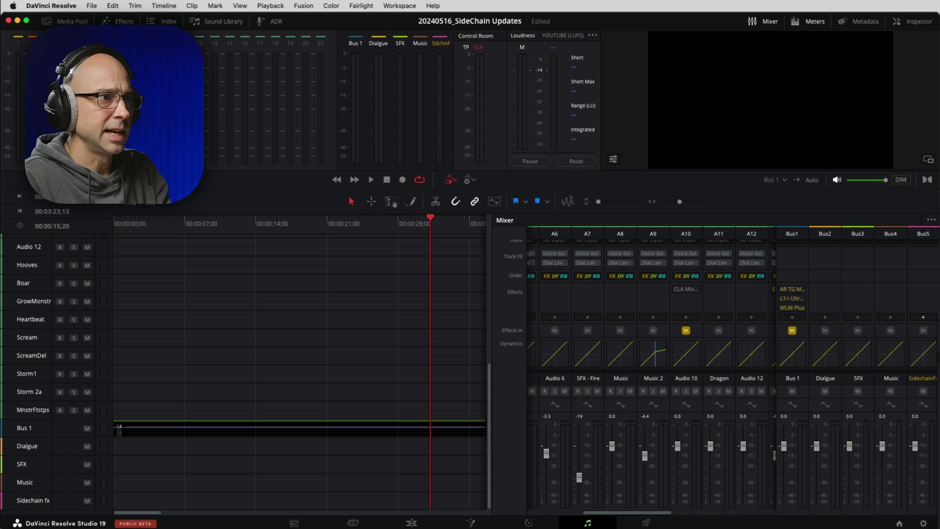